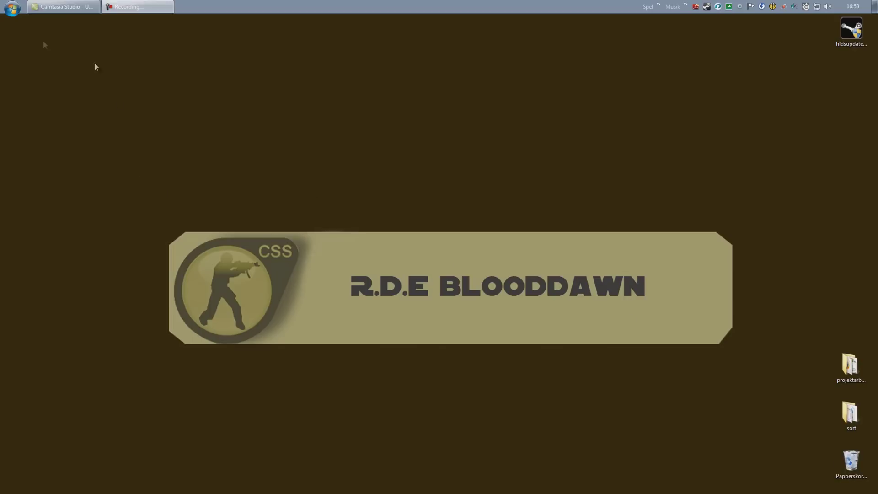
# Browse to D:\Servers\srcds\orangebox\cstrike\cfg and open the srcds notes in Notepad, minimized.
pyautogui.click(12, 8)
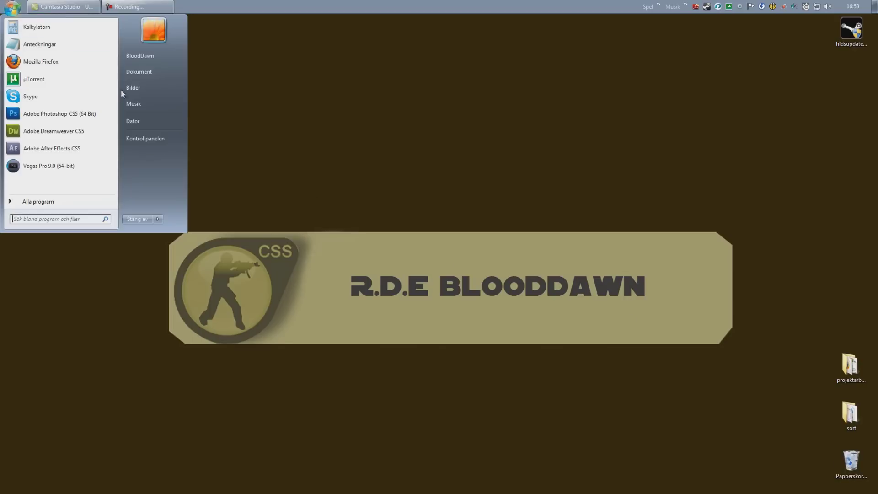
pyautogui.click(138, 121)
pyautogui.doubleClick(682, 95)
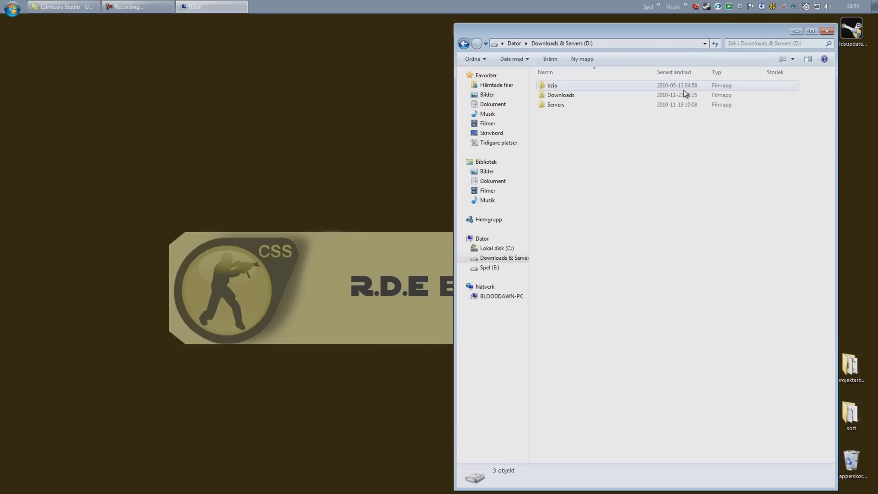
pyautogui.doubleClick(574, 104)
pyautogui.doubleClick(568, 86)
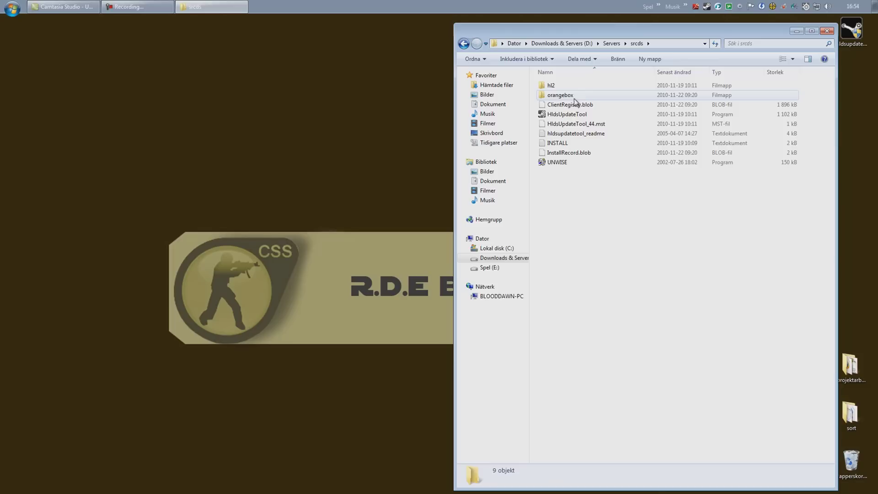
pyautogui.doubleClick(567, 95)
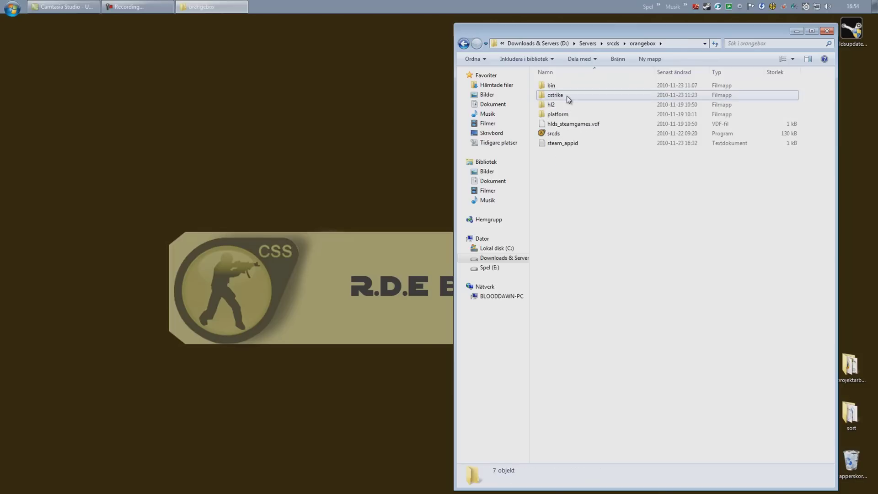
pyautogui.doubleClick(567, 96)
pyautogui.doubleClick(567, 95)
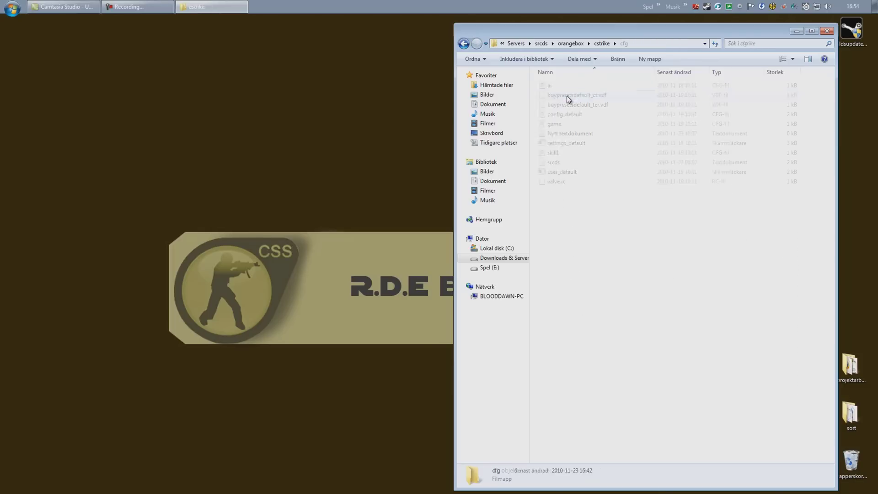
pyautogui.doubleClick(577, 163)
pyautogui.click(231, 71)
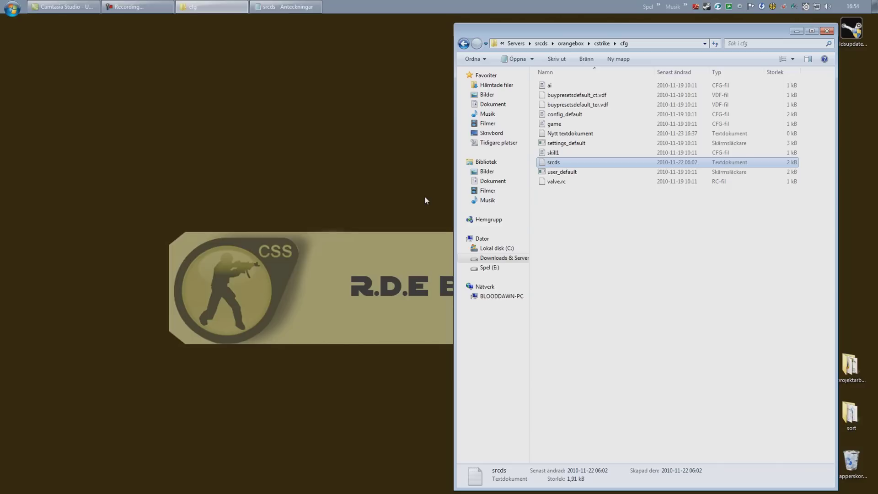
# Delete the empty Nytt textdokument from the cfg folder.
pyautogui.click(569, 133)
pyautogui.press('Delete')
pyautogui.press('Return')
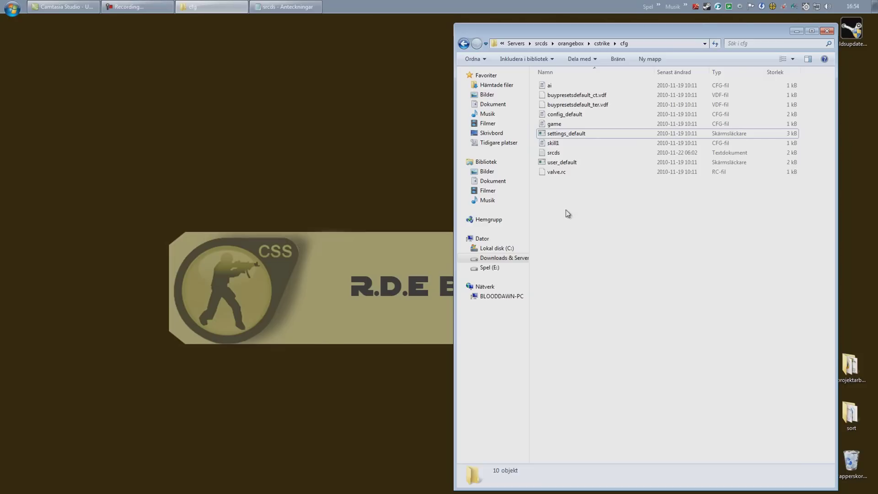
# Create a new text document with the default name in the cfg folder and open it.
pyautogui.rightClick(558, 184)
pyautogui.moveTo(609, 309)
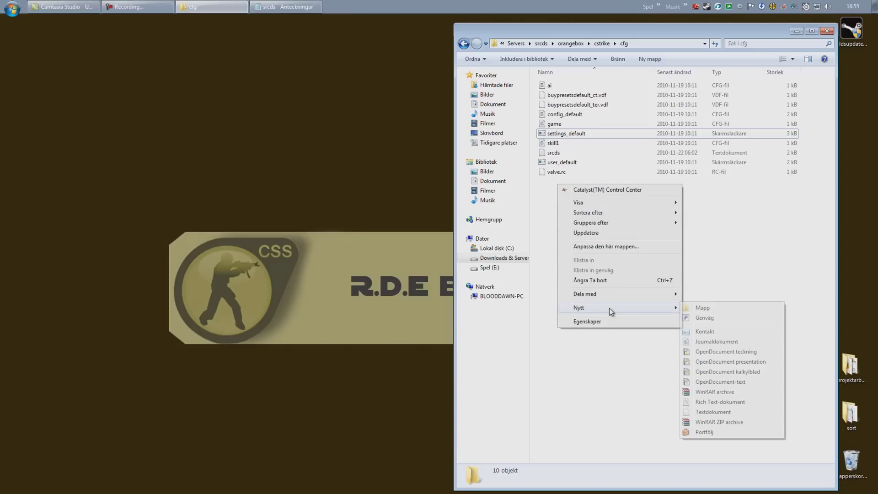
pyautogui.click(727, 413)
pyautogui.press('Return')
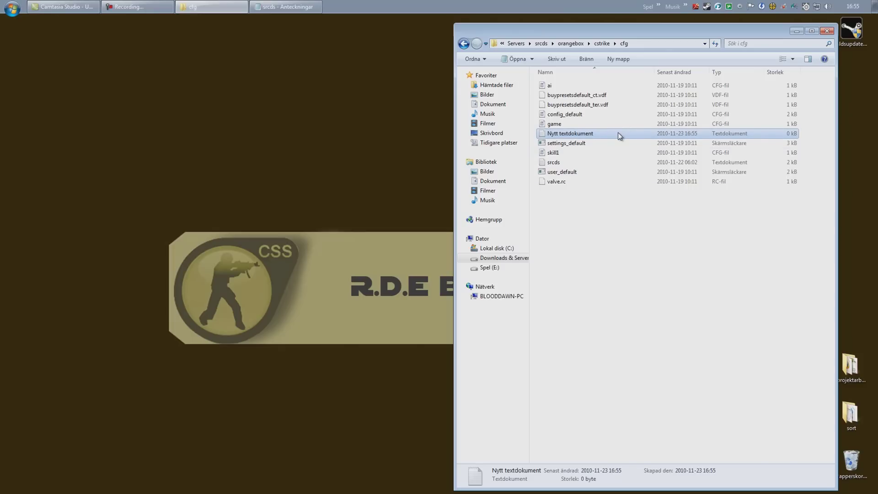
pyautogui.doubleClick(618, 133)
# Copy the srcds config text into the new document.
pyautogui.click(285, 7)
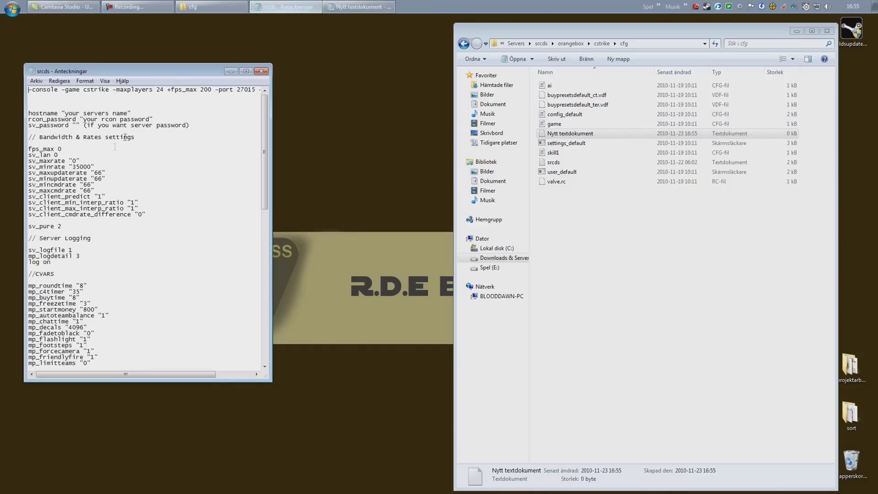
pyautogui.moveTo(28, 112); pyautogui.dragTo(154, 355)
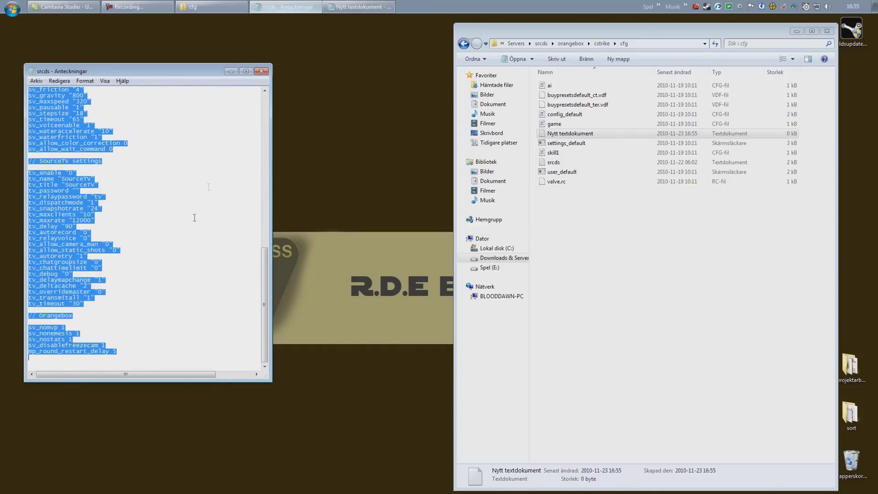
pyautogui.hotkey('ctrl', 'c')
pyautogui.click(231, 71)
pyautogui.hotkey('ctrl', 'v')
pyautogui.moveTo(159, 75); pyautogui.dragTo(429, 47)
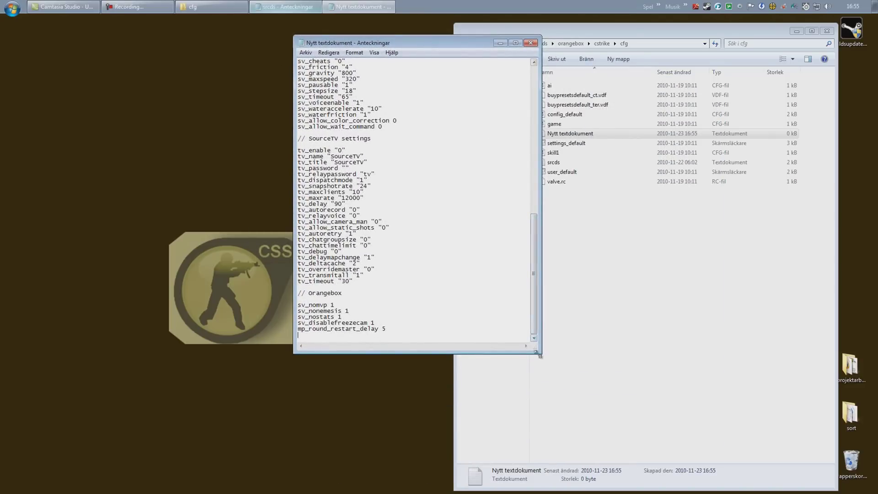
pyautogui.moveTo(540, 356); pyautogui.dragTo(724, 478)
pyautogui.scroll(12, 360, 320)
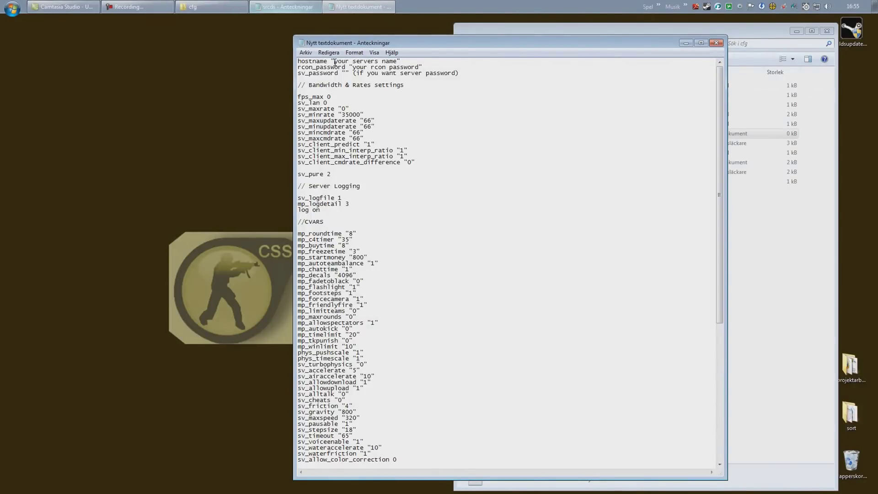
# Set the hostname to '[R.D.E] Server' and type a new rcon password.
pyautogui.moveTo(335, 62); pyautogui.dragTo(399, 61)
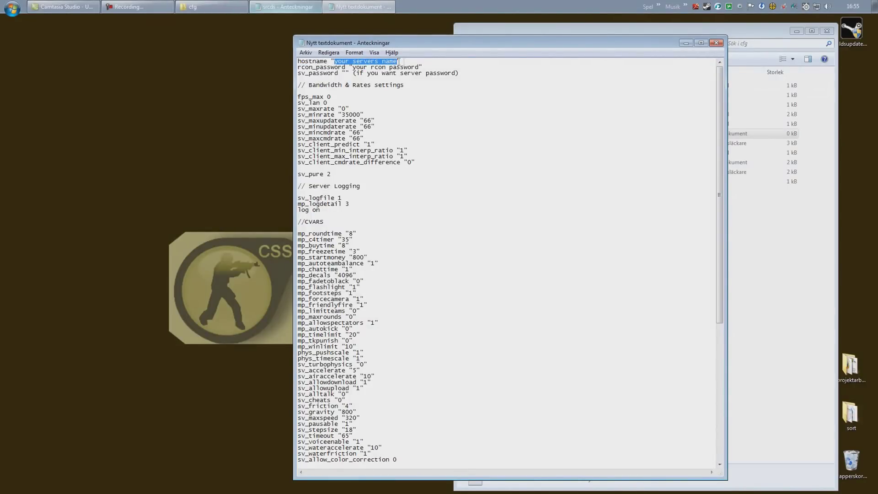
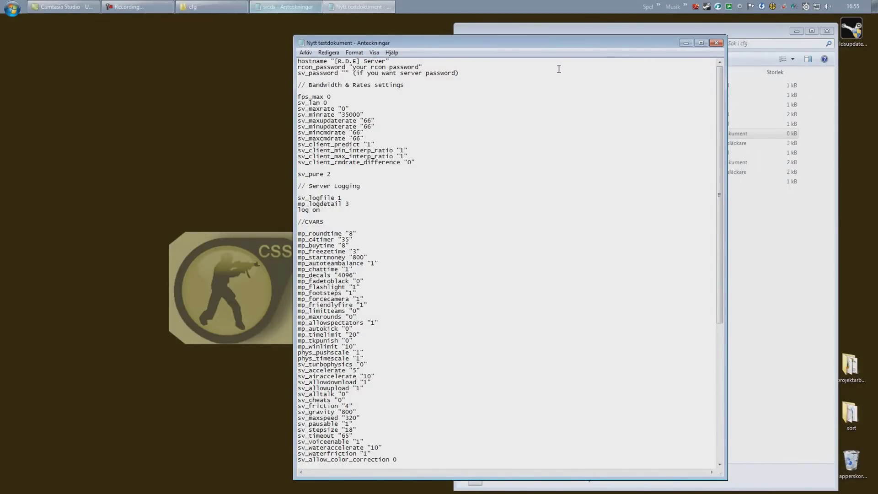
pyautogui.hotkey('shift', 'Right')
pyautogui.hotkey('shift', 'Right')
pyautogui.hotkey('shift', 'Right')
pyautogui.hotkey('shift', 'Right')
pyautogui.hotkey('shift', 'Right')
pyautogui.hotkey('shift', 'Right')
pyautogui.hotkey('shift', 'Right')
pyautogui.hotkey('shift', 'Right')
pyautogui.hotkey('shift', 'Right')
pyautogui.hotkey('shift', 'Right')
pyautogui.hotkey('shift', 'Right')
pyautogui.hotkey('shift', 'Right')
pyautogui.hotkey('shift', 'Right')
pyautogui.hotkey('shift', 'Right')
pyautogui.hotkey('shift', 'Right')
pyautogui.hotkey('shift', 'Right')
pyautogui.hotkey('shift', 'Right')
pyautogui.hotkey('shift', 'Right')
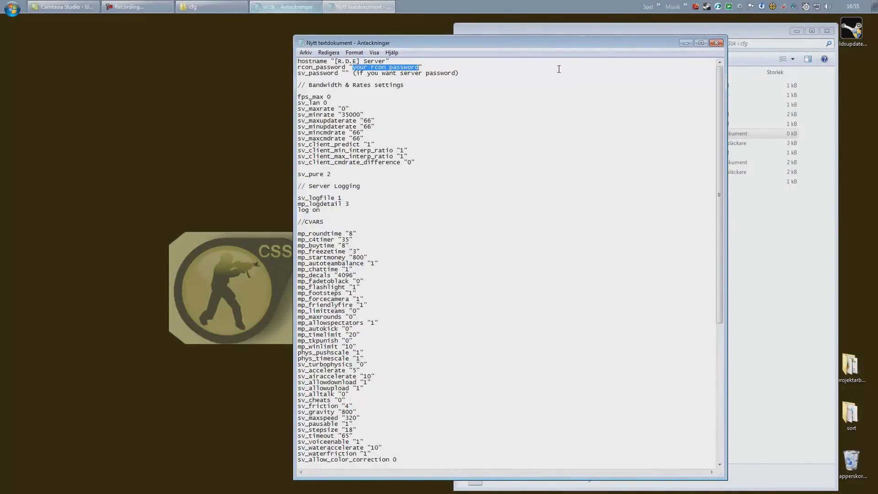
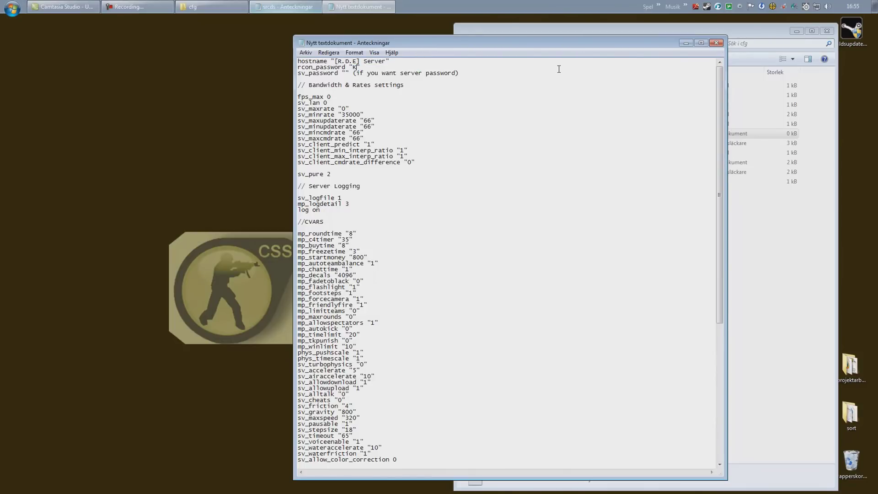
pyautogui.hotkey('shift', 'Left')
pyautogui.hotkey('shift', 'Left')
pyautogui.hotkey('shift', 'Left')
pyautogui.hotkey('shift', 'Left')
pyautogui.hotkey('shift', 'Left')
pyautogui.hotkey('shift', 'Left')
pyautogui.hotkey('shift', 'Left')
pyautogui.hotkey('shift', 'Left')
pyautogui.hotkey('shift', 'Left')
pyautogui.hotkey('shift', 'Left')
# Check the empty sv_password value and the Bandwidth & Rates settings block.
pyautogui.press('Down')
pyautogui.press('Left')
pyautogui.hotkey('shift', 'Right')
pyautogui.hotkey('shift', 'Right')
pyautogui.press('Down')
pyautogui.press('Down')
pyautogui.press('Down')
pyautogui.hotkey('shift', 'Down')
pyautogui.hotkey('shift', 'Down')
pyautogui.hotkey('shift', 'Down')
pyautogui.hotkey('shift', 'Down')
pyautogui.hotkey('shift', 'Down')
pyautogui.hotkey('shift', 'Down')
pyautogui.hotkey('shift', 'Down')
pyautogui.hotkey('shift', 'Down')
pyautogui.hotkey('shift', 'Down')
pyautogui.hotkey('shift', 'Down')
pyautogui.hotkey('shift', 'Down')
pyautogui.hotkey('shift', 'Down')
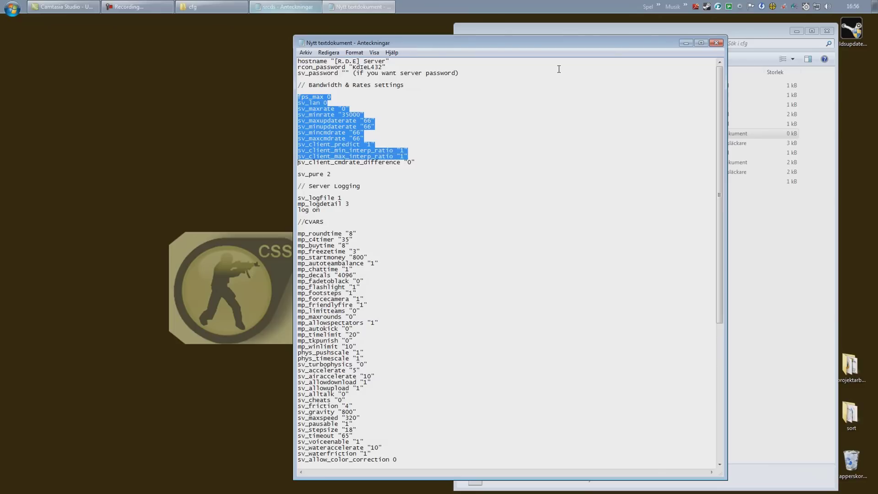
pyautogui.press('Down')
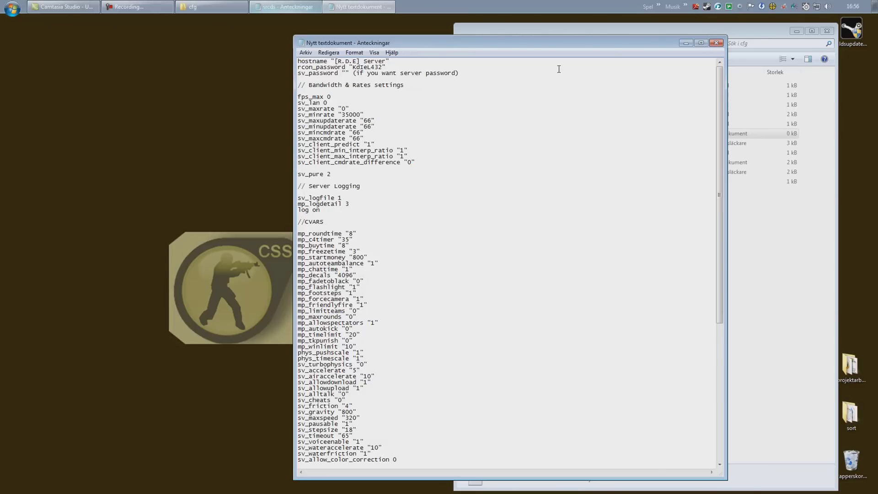
pyautogui.press('Down')
pyautogui.press('Down')
pyautogui.hotkey('shift', 'Down')
pyautogui.hotkey('shift', 'Down')
pyautogui.hotkey('shift', 'Down')
pyautogui.hotkey('shift', 'Down')
pyautogui.press('Up')
pyautogui.hotkey('shift', 'Up')
pyautogui.hotkey('shift', 'Up')
pyautogui.hotkey('shift', 'Up')
pyautogui.press('Up')
pyautogui.press('Down')
pyautogui.hotkey('shift', 'Right')
pyautogui.hotkey('shift', 'Right')
pyautogui.hotkey('shift', 'Right')
pyautogui.hotkey('shift', 'Right')
pyautogui.hotkey('shift', 'Right')
pyautogui.hotkey('shift', 'Right')
pyautogui.hotkey('shift', 'Down')
pyautogui.hotkey('shift', 'Down')
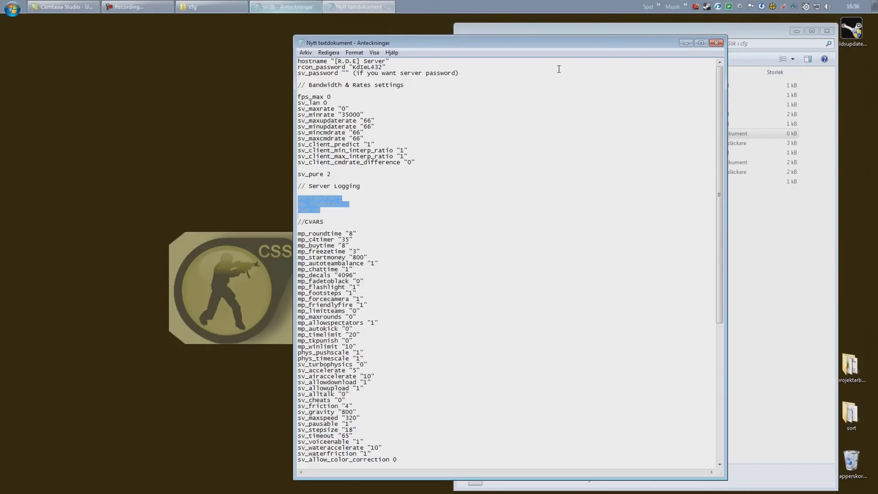
pyautogui.press('Down')
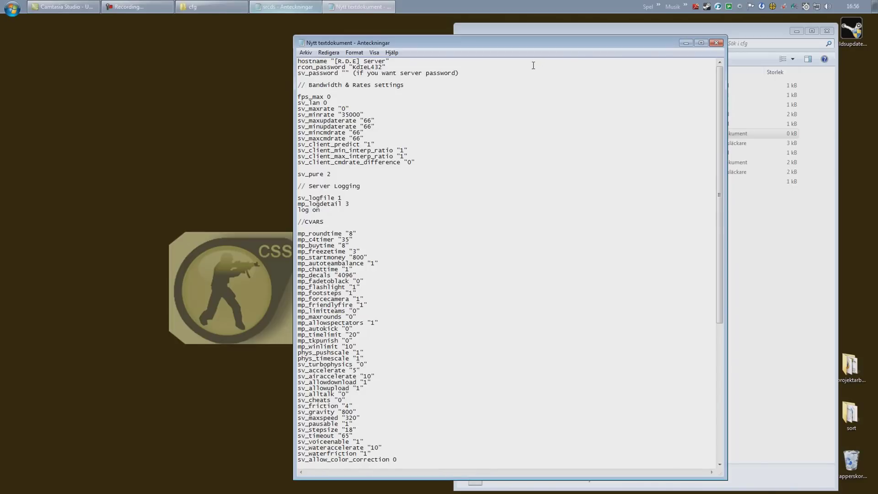
pyautogui.scroll(-2, 404, 297)
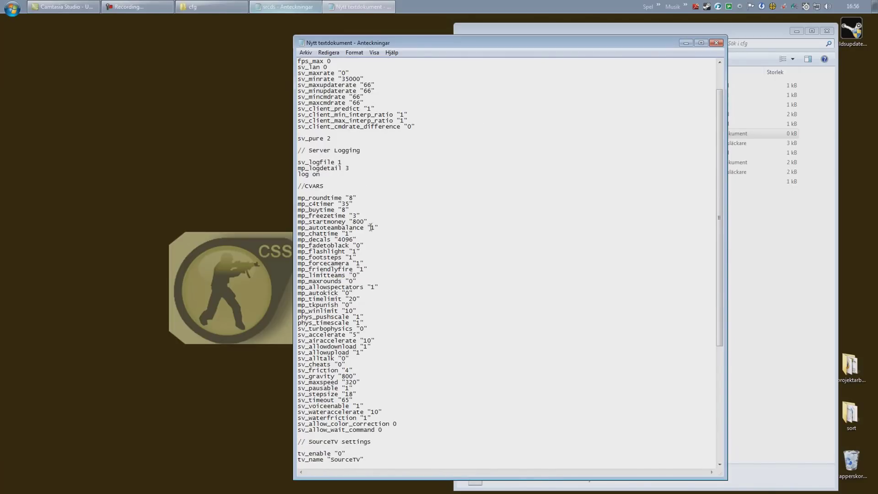
pyautogui.scroll(-3, 372, 224)
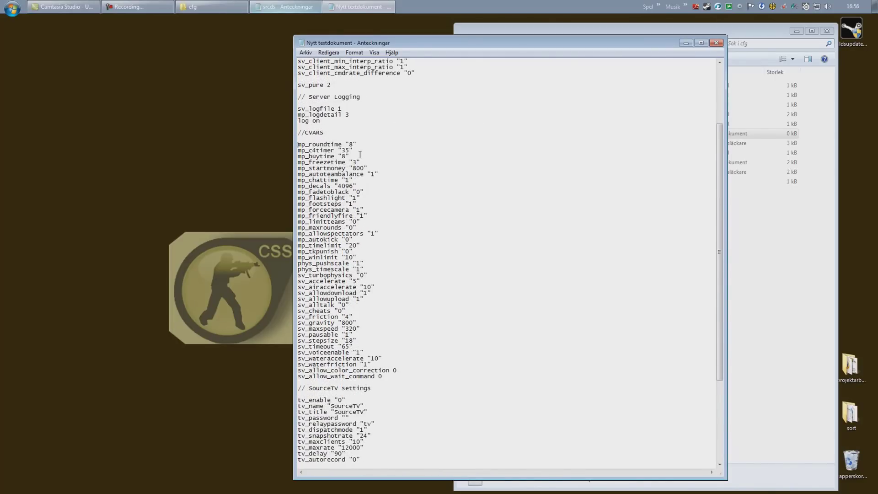
pyautogui.scroll(-3, 420, 340)
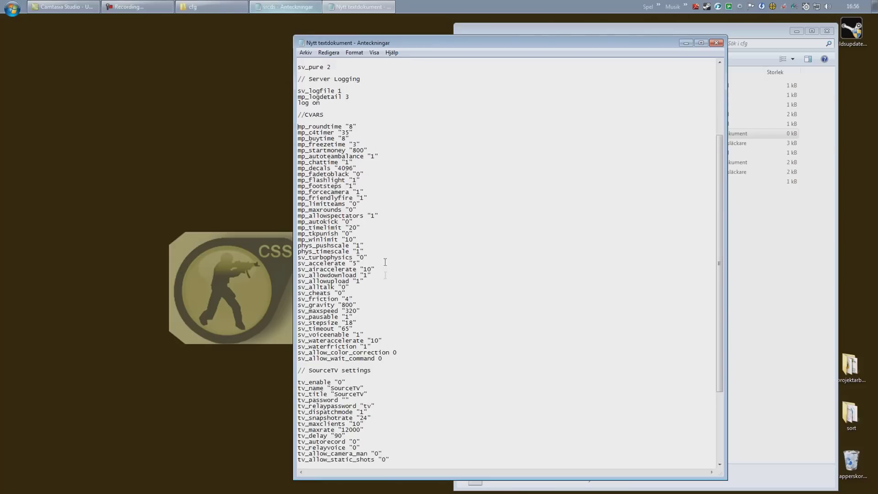
pyautogui.moveTo(421, 339); pyautogui.dragTo(290, 146)
pyautogui.scroll(3, 309, 257)
pyautogui.click(383, 161)
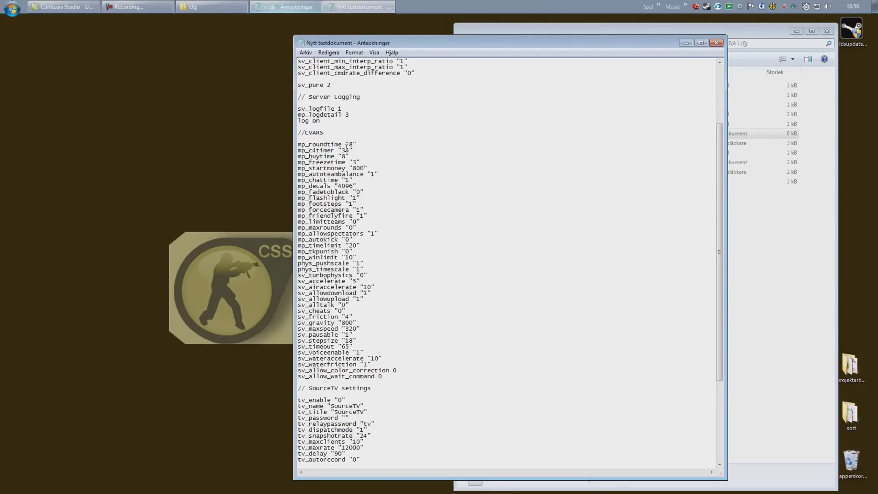
pyautogui.moveTo(345, 145); pyautogui.dragTo(358, 145)
pyautogui.click(344, 169)
pyautogui.moveTo(357, 260)
pyautogui.mouseDown()
pyautogui.moveTo(290, 259)
pyautogui.moveTo(355, 258)
pyautogui.moveTo(296, 259)
pyautogui.moveTo(359, 246)
pyautogui.moveTo(296, 246)
pyautogui.moveTo(356, 247)
pyautogui.mouseUp()
pyautogui.click(358, 249)
# Set sv_nomvp to 0 in the // orangebox section.
pyautogui.scroll(-7, 352, 280)
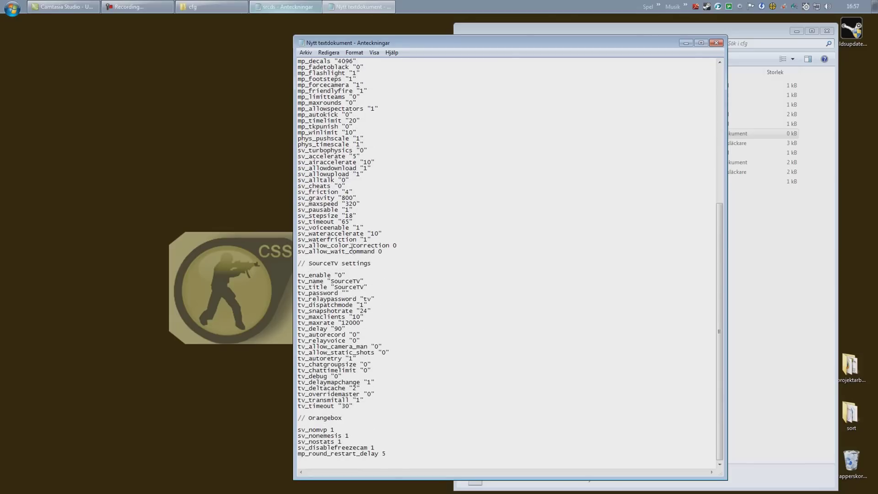
pyautogui.moveTo(298, 417); pyautogui.dragTo(392, 453)
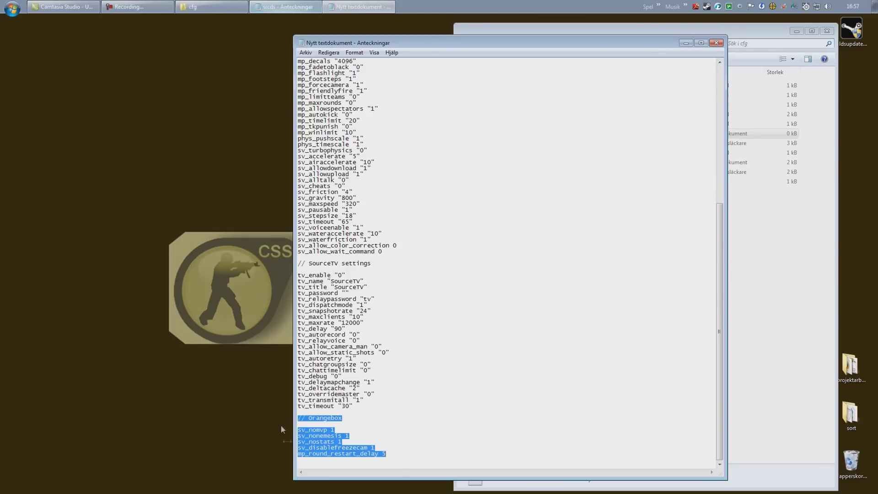
pyautogui.click(347, 430)
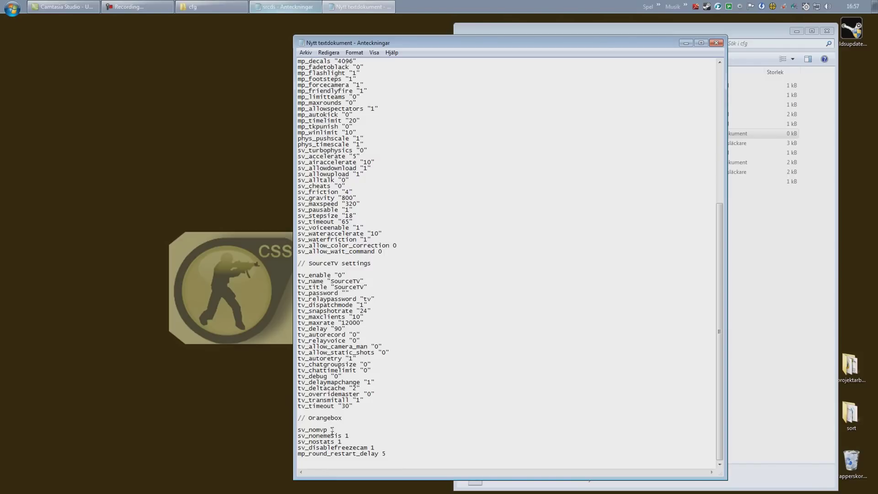
pyautogui.doubleClick(332, 430)
pyautogui.moveTo(309, 430); pyautogui.dragTo(331, 432)
pyautogui.click(332, 430)
pyautogui.moveTo(311, 429); pyautogui.dragTo(338, 428)
pyautogui.click(336, 430)
# Set sv_nonemesis and sv_nostats to 0.
pyautogui.moveTo(309, 436); pyautogui.dragTo(340, 439)
pyautogui.doubleClick(347, 436)
pyautogui.doubleClick(339, 442)
pyautogui.write('0')
# Review the sv_disablefreezecam 1 and mp_round_restart_delay 5 lines at the end of the config.
pyautogui.moveTo(302, 454); pyautogui.dragTo(350, 450)
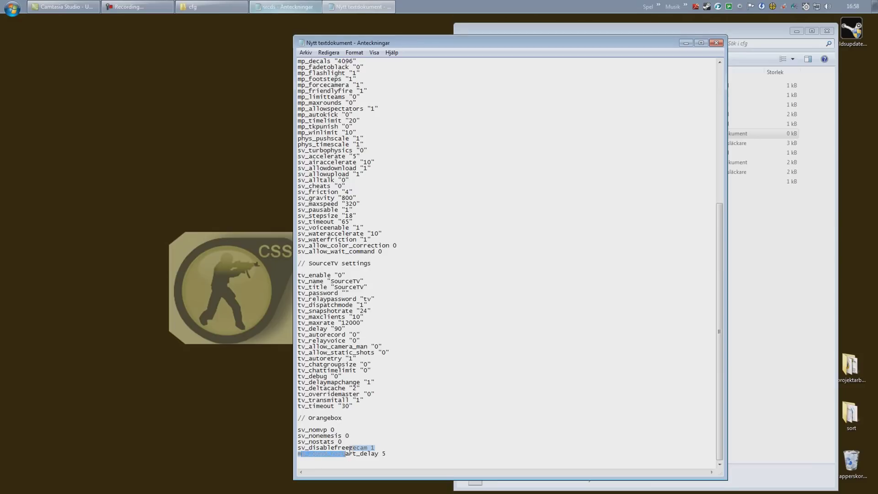
pyautogui.click(378, 449)
pyautogui.hotkey('shift', 'Left')
pyautogui.hotkey('shift', 'Left')
pyautogui.hotkey('shift', 'Left')
pyautogui.hotkey('shift', 'Left')
pyautogui.hotkey('shift', 'Left')
pyautogui.hotkey('shift', 'Left')
pyautogui.hotkey('shift', 'Left')
pyautogui.hotkey('shift', 'Left')
pyautogui.hotkey('shift', 'Left')
pyautogui.hotkey('shift', 'Left')
pyautogui.hotkey('shift', 'Left')
pyautogui.hotkey('shift', 'Left')
pyautogui.hotkey('shift', 'Left')
pyautogui.hotkey('shift', 'Left')
pyautogui.hotkey('shift', 'Left')
pyautogui.hotkey('shift', 'Left')
pyautogui.hotkey('shift', 'Left')
pyautogui.hotkey('shift', 'Left')
pyautogui.hotkey('shift', 'Left')
pyautogui.hotkey('shift', 'Left')
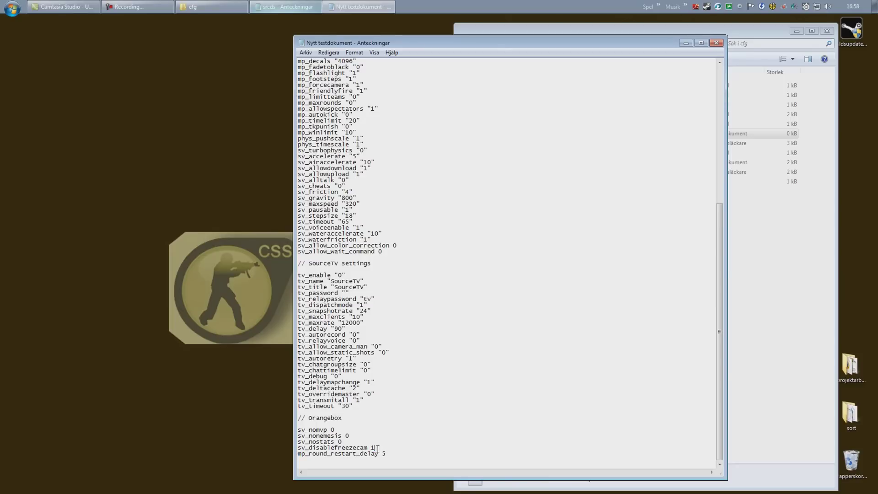
pyautogui.click(384, 449)
pyautogui.click(389, 453)
pyautogui.scroll(10, 383, 410)
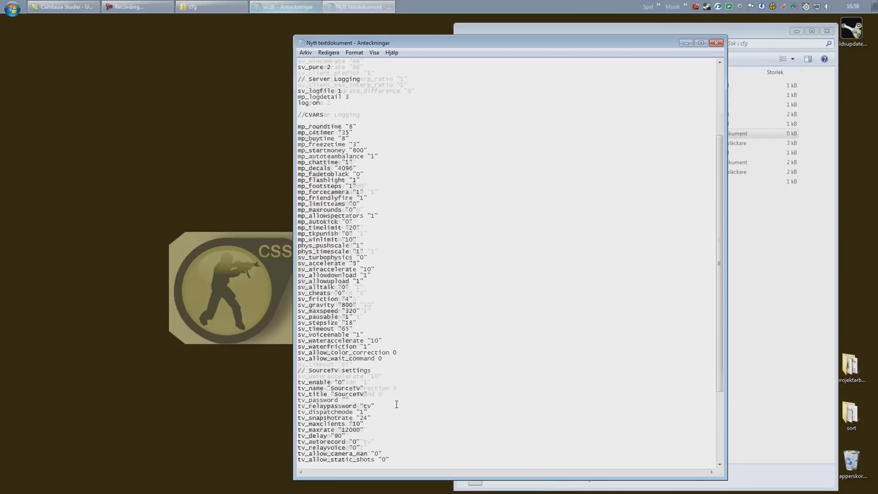
pyautogui.scroll(-2, 399, 408)
pyautogui.scroll(-7, 399, 408)
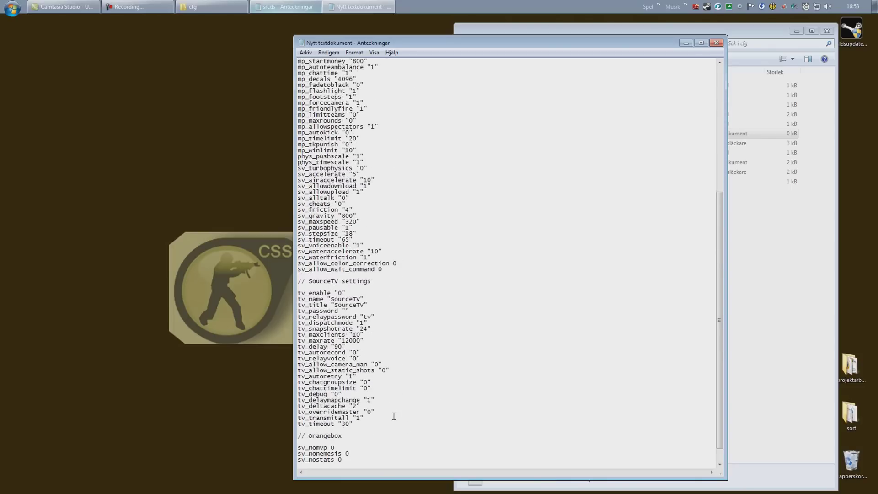
pyautogui.scroll(11, 396, 402)
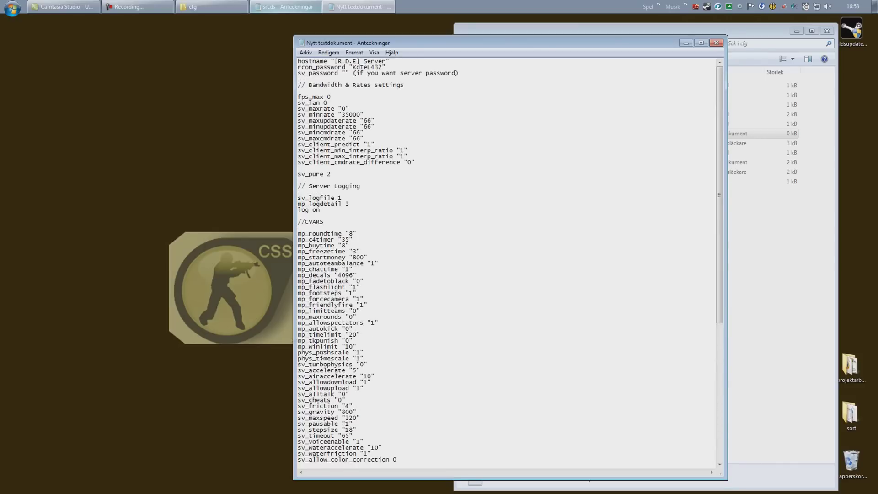
# Save the document with Spara som as server.cfg in orangebox\cstrike\cfg.
pyautogui.click(311, 54)
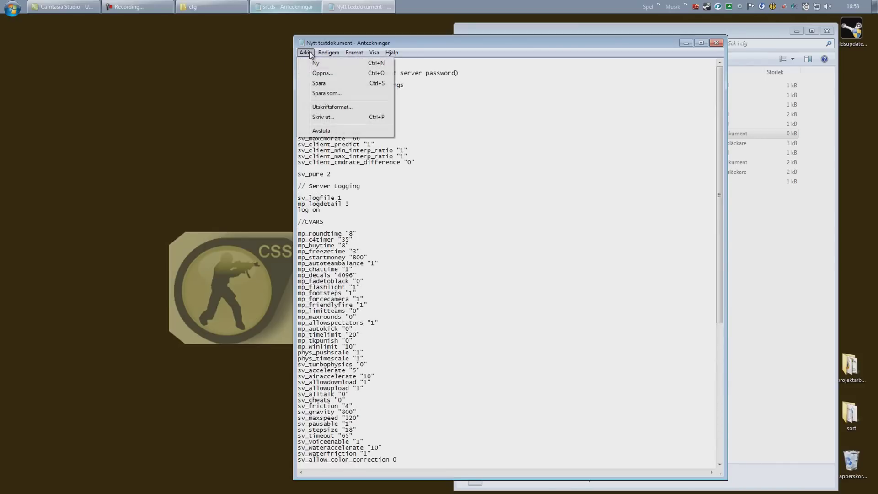
pyautogui.click(327, 94)
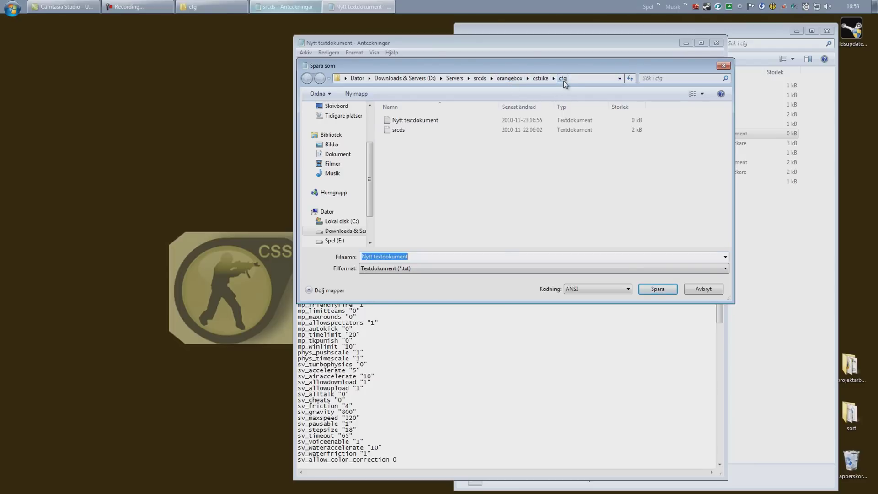
pyautogui.write('server.cfg')
pyautogui.press('Return')
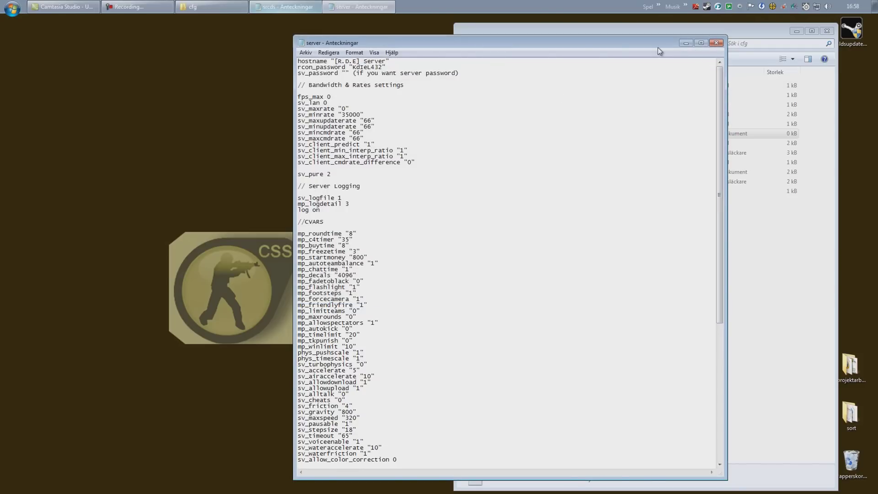
pyautogui.moveTo(658, 43); pyautogui.dragTo(391, 42)
# Delete the leftover Nytt textdokument next to server.cfg and close the server Notepad window.
pyautogui.click(620, 35)
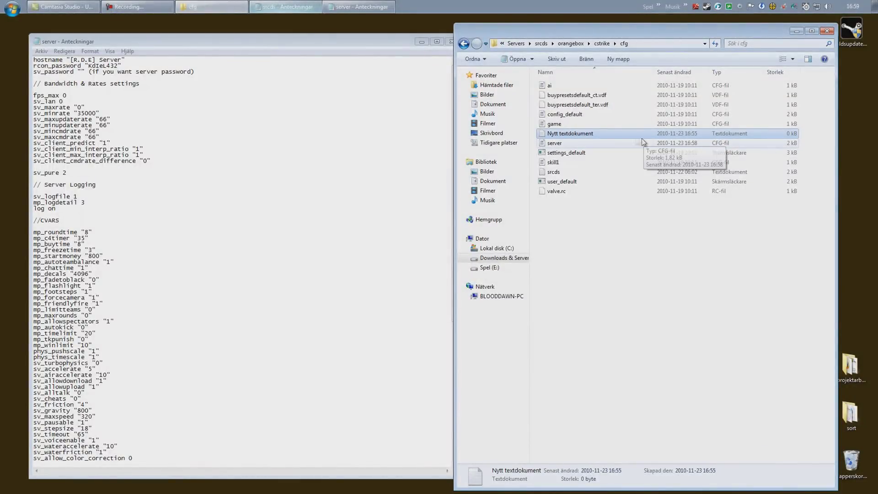
pyautogui.click(615, 144)
pyautogui.click(616, 133)
pyautogui.press('Delete')
pyautogui.press('Return')
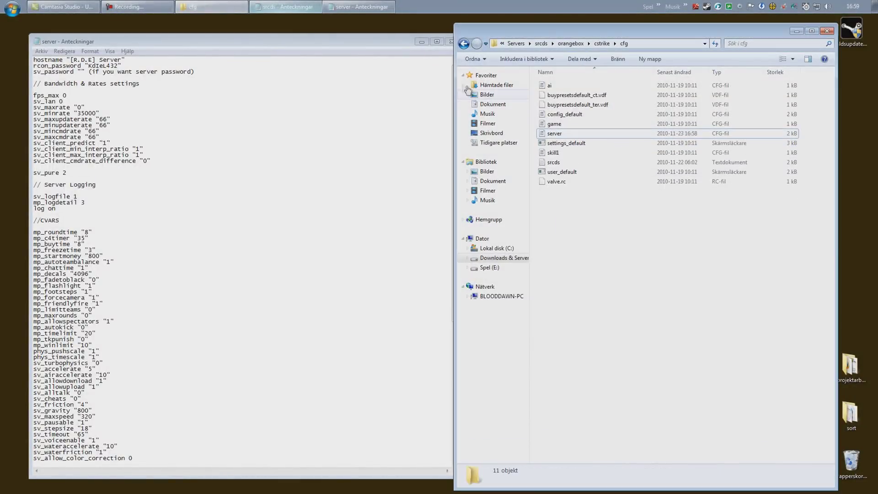
pyautogui.click(454, 44)
pyautogui.click(454, 42)
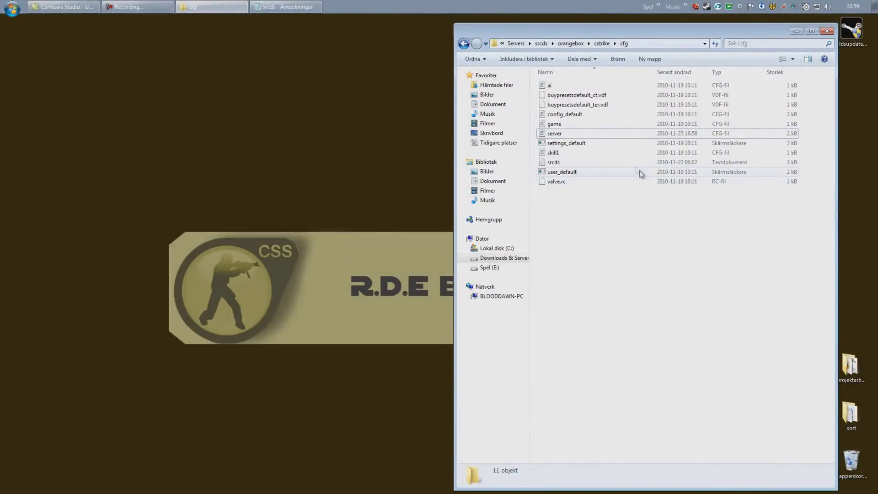
# Create a desktop shortcut to srcds from the orangebox folder.
pyautogui.click(578, 44)
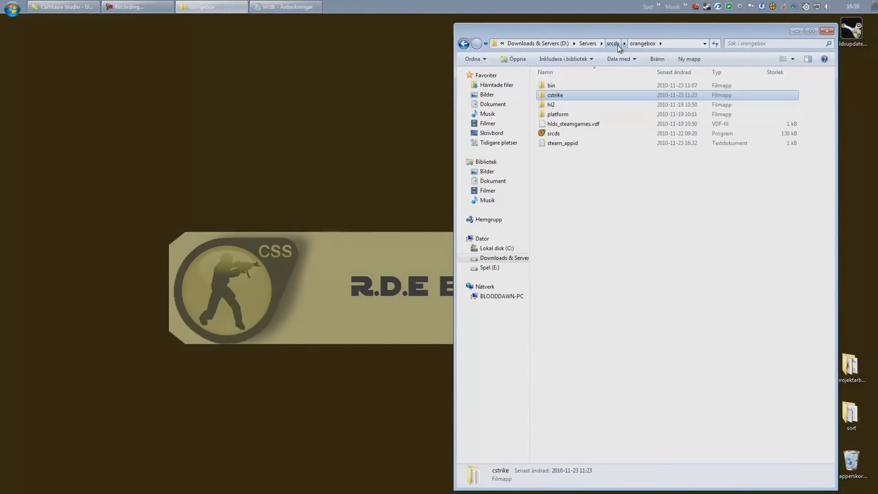
pyautogui.rightClick(554, 137)
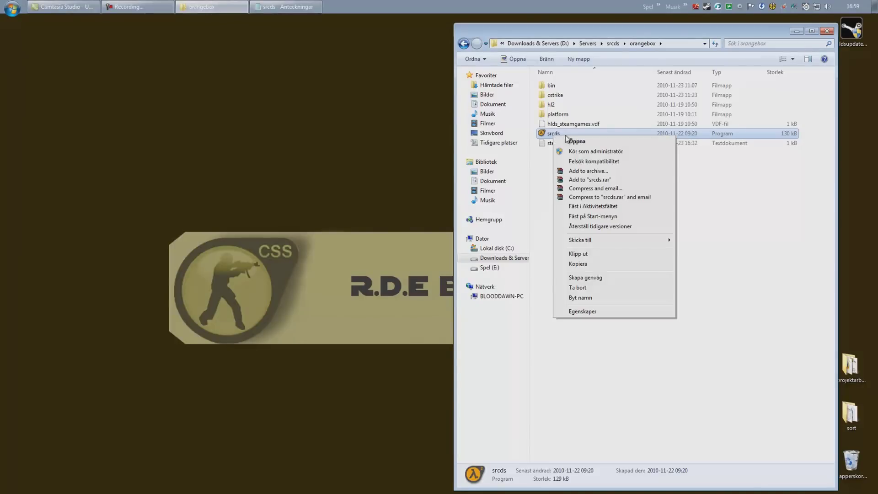
pyautogui.moveTo(599, 242)
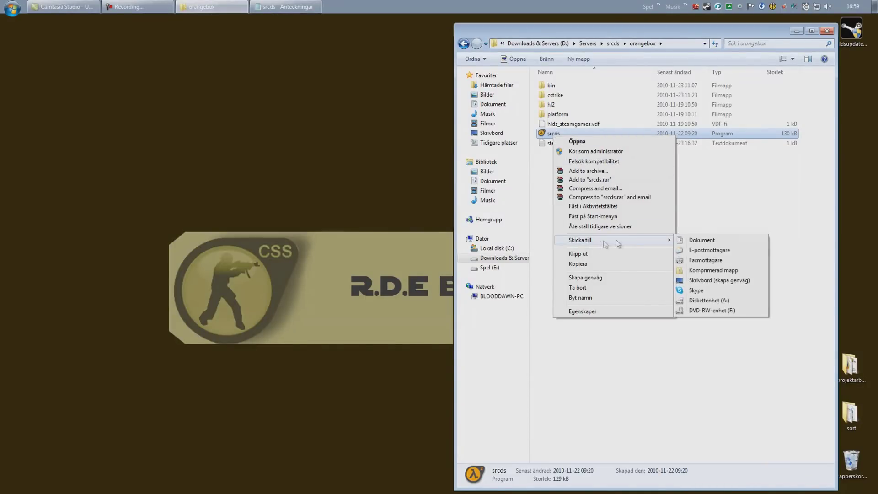
pyautogui.click(710, 280)
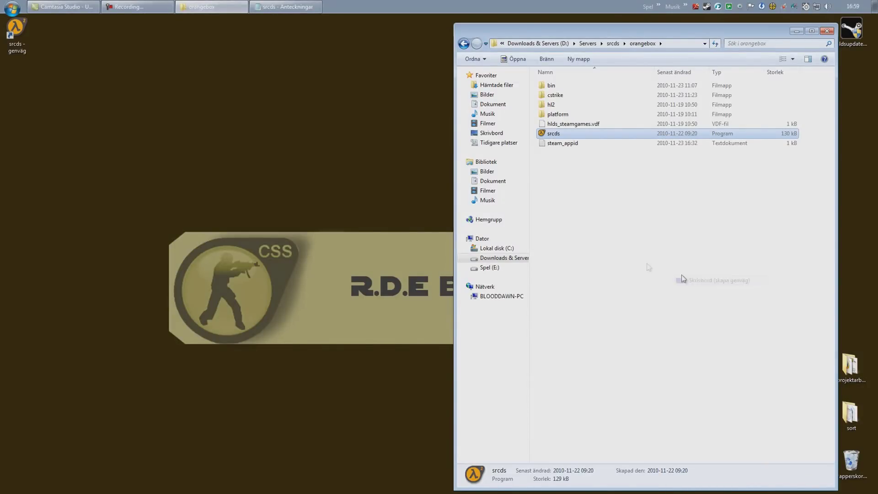
pyautogui.click(796, 31)
pyautogui.moveTo(17, 37); pyautogui.dragTo(399, 182)
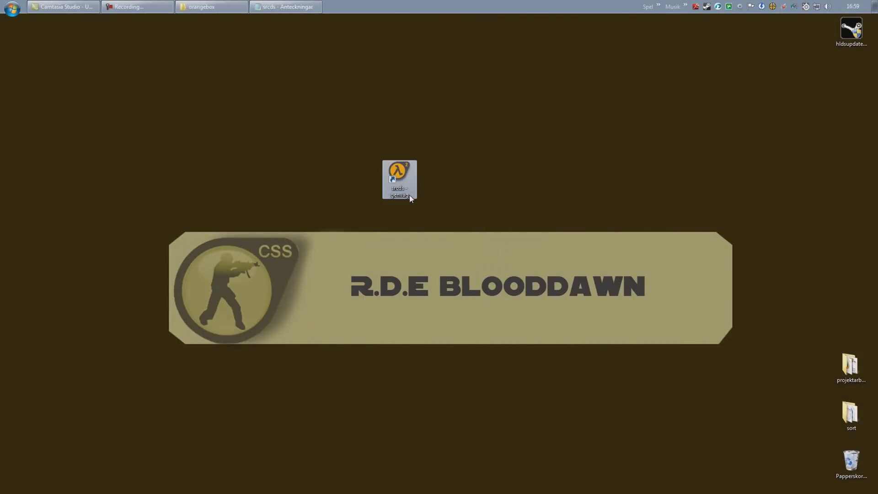
# Rename the desktop shortcut to srcds.
pyautogui.rightClick(400, 187)
pyautogui.click(435, 361)
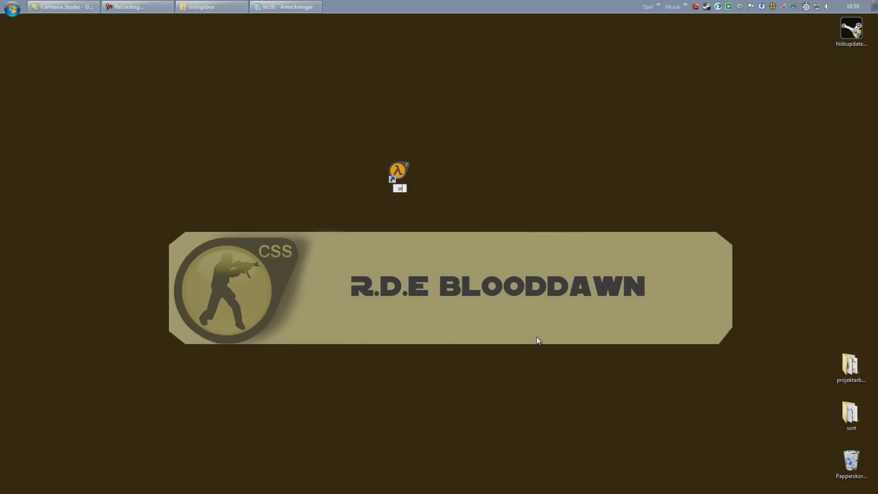
pyautogui.write('srcds')
pyautogui.press('Return')
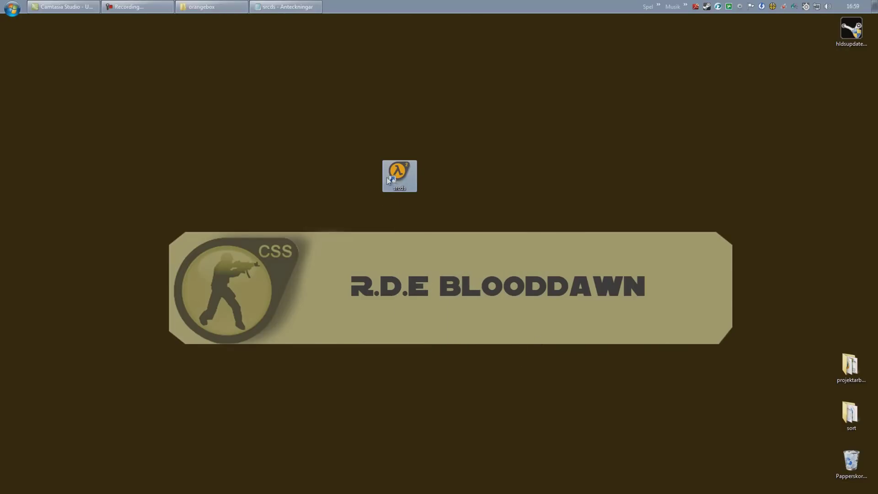
# Open the srcds shortcut's Egenskaper showing the Mål path D:\Servers\srcds\orangebox\srcds.exe, and restore the notes.
pyautogui.rightClick(399, 172)
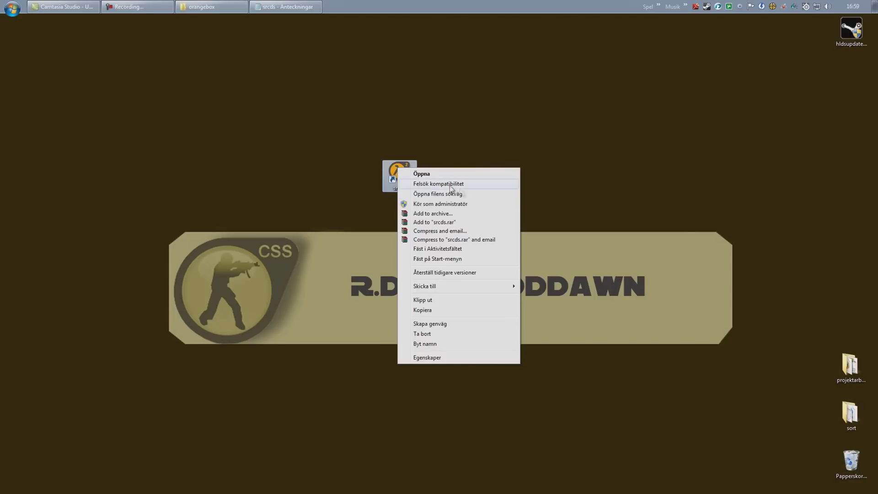
pyautogui.click(429, 358)
pyautogui.click(451, 258)
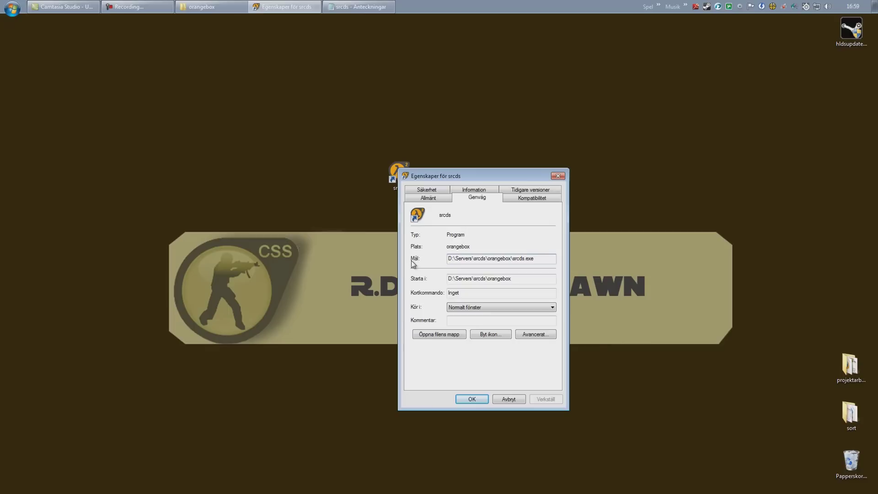
pyautogui.moveTo(448, 259); pyautogui.dragTo(544, 259)
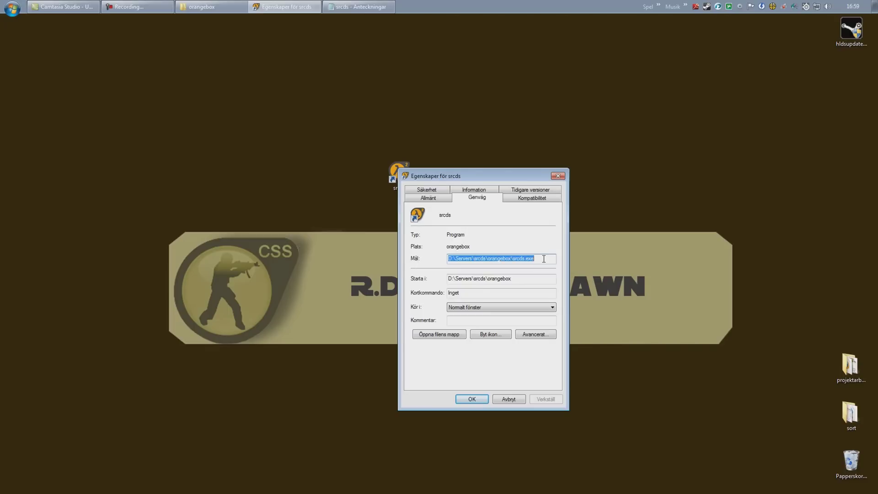
pyautogui.click(544, 259)
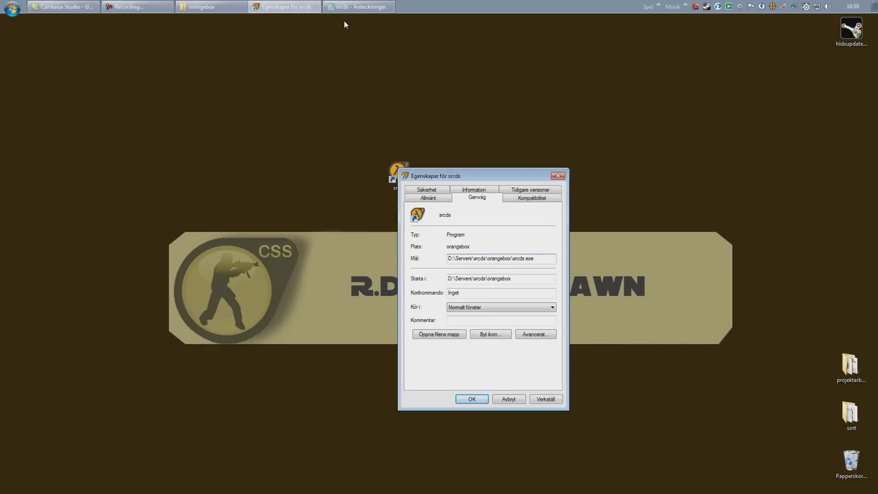
pyautogui.click(344, 7)
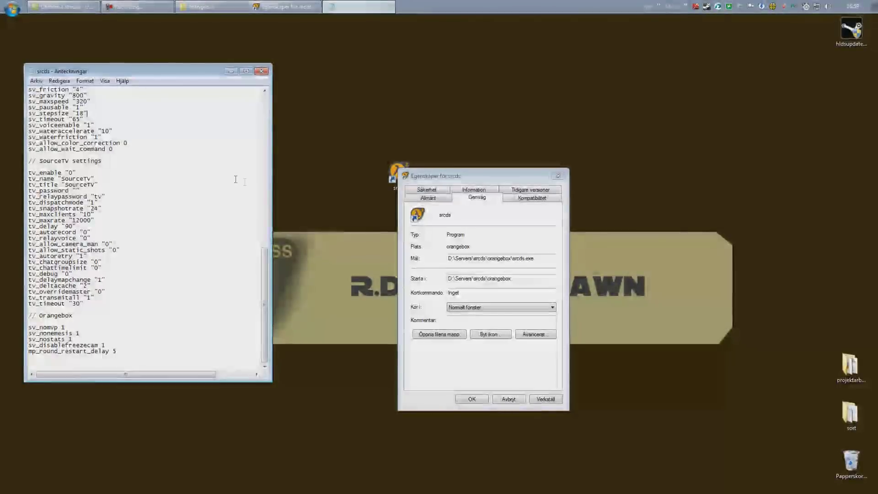
# Append the notes' startup line, -console through +map de_dust2, after srcds.exe in the Mål field.
pyautogui.scroll(20, 236, 179)
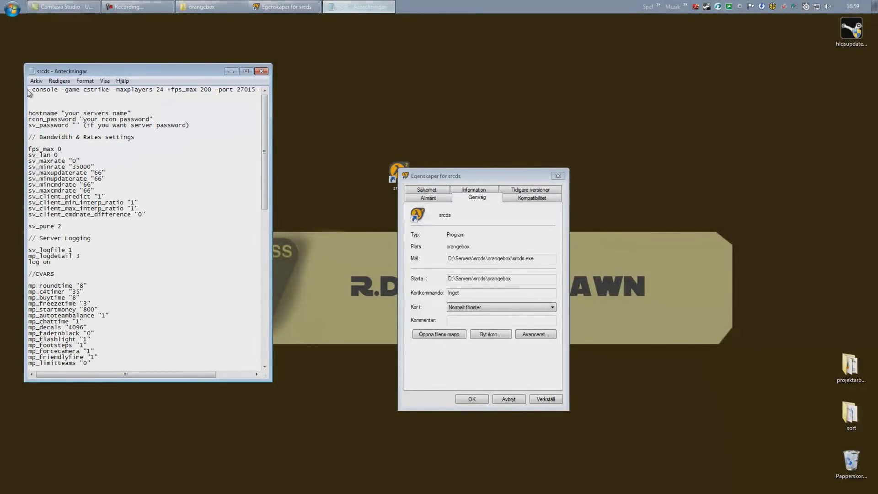
pyautogui.moveTo(29, 90); pyautogui.dragTo(455, 87)
pyautogui.hotkey('ctrl', 'c')
pyautogui.click(545, 257)
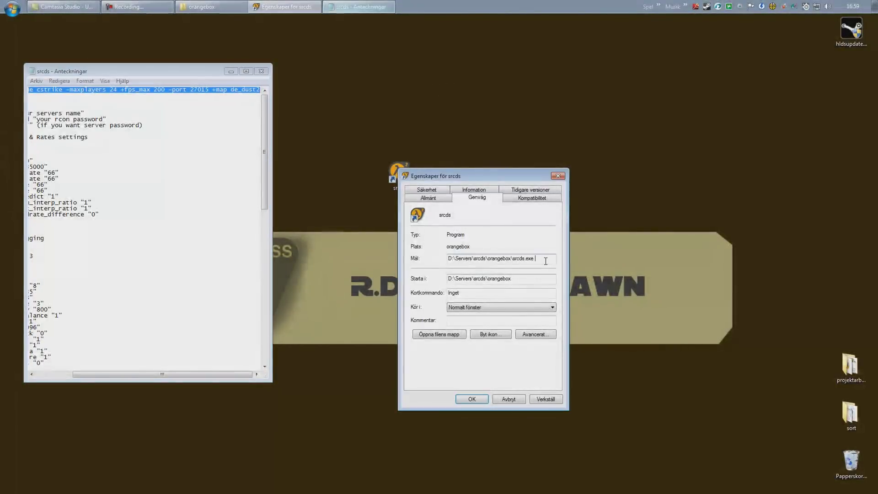
pyautogui.hotkey('ctrl', 'v')
pyautogui.click(527, 262)
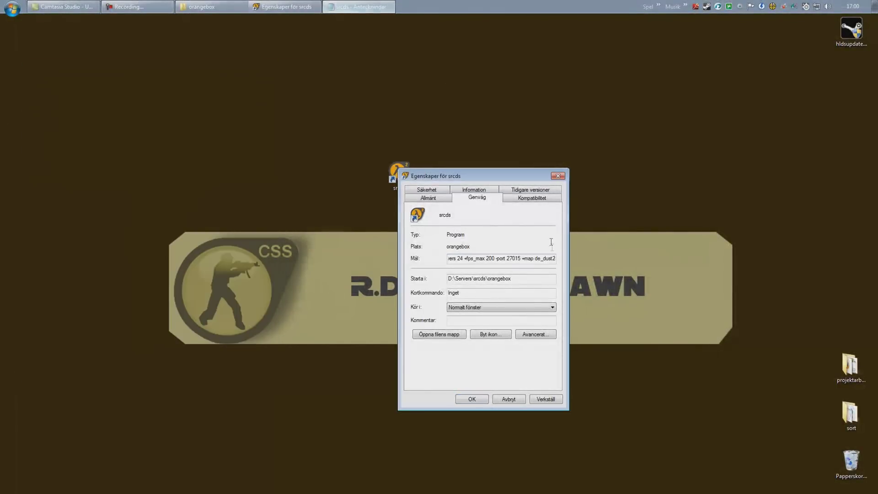
pyautogui.hotkey('shift', 'Home')
pyautogui.click(536, 259)
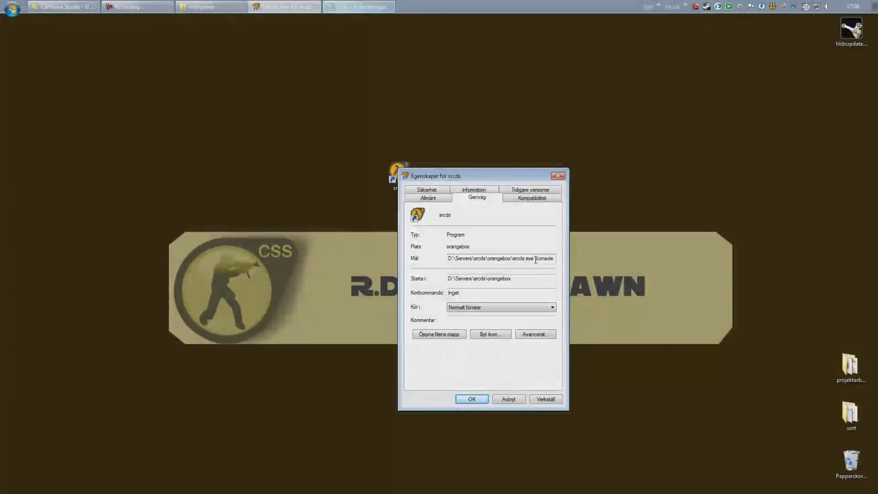
# Add -game cstrike to the end of the target and keep -maxplayers at 24.
pyautogui.hotkey('shift', 'Right')
pyautogui.hotkey('shift', 'Right')
pyautogui.hotkey('shift', 'Right')
pyautogui.hotkey('shift', 'Right')
pyautogui.hotkey('shift', 'Right')
pyautogui.hotkey('shift', 'Right')
pyautogui.hotkey('shift', 'Right')
pyautogui.hotkey('shift', 'Right')
pyautogui.press('End')
pyautogui.write('-game cstrike')
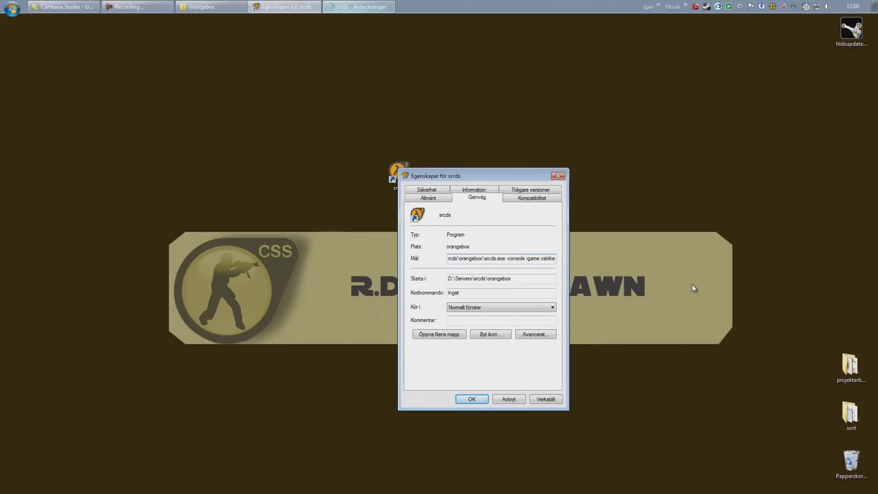
pyautogui.hotkey('shift', 'Right')
pyautogui.hotkey('shift', 'Right')
pyautogui.hotkey('shift', 'Right')
pyautogui.hotkey('shift', 'Right')
pyautogui.hotkey('shift', 'Right')
pyautogui.hotkey('shift', 'Right')
pyautogui.hotkey('shift', 'Right')
pyautogui.hotkey('shift', 'Right')
pyautogui.hotkey('shift', 'Right')
pyautogui.hotkey('shift', 'Right')
pyautogui.hotkey('shift', 'Right')
pyautogui.hotkey('shift', 'Right')
pyautogui.hotkey('ctrl', 'v')
pyautogui.hotkey('shift', 'Right')
pyautogui.hotkey('shift', 'Right')
pyautogui.hotkey('shift', 'Right')
pyautogui.hotkey('shift', 'Right')
pyautogui.hotkey('shift', 'Right')
pyautogui.hotkey('shift', 'Right')
pyautogui.hotkey('shift', 'Right')
pyautogui.hotkey('shift', 'Right')
pyautogui.hotkey('shift', 'Right')
pyautogui.hotkey('shift', 'Right')
pyautogui.hotkey('shift', 'Right')
pyautogui.hotkey('shift', 'Right')
pyautogui.hotkey('shift', 'Right')
pyautogui.press('Right')
pyautogui.hotkey('shift', 'Left')
pyautogui.hotkey('shift', 'Left')
pyautogui.write('24')
# Check the -fps_max 200 and -port 27015 values in the target.
pyautogui.press('Right')
pyautogui.press('Right')
pyautogui.hotkey('shift', 'Right')
pyautogui.hotkey('shift', 'Right')
pyautogui.hotkey('shift', 'Right')
pyautogui.hotkey('shift', 'Right')
pyautogui.hotkey('shift', 'Right')
pyautogui.hotkey('shift', 'Right')
pyautogui.press('Right')
pyautogui.press('Right')
pyautogui.press('Right')
pyautogui.press('Right')
pyautogui.hotkey('shift', 'Left')
pyautogui.hotkey('shift', 'Left')
pyautogui.hotkey('shift', 'Left')
pyautogui.press('Left')
pyautogui.press('Right')
pyautogui.hotkey('shift', 'Left')
pyautogui.hotkey('shift', 'Left')
pyautogui.hotkey('shift', 'Left')
pyautogui.press('Left')
pyautogui.press('Right')
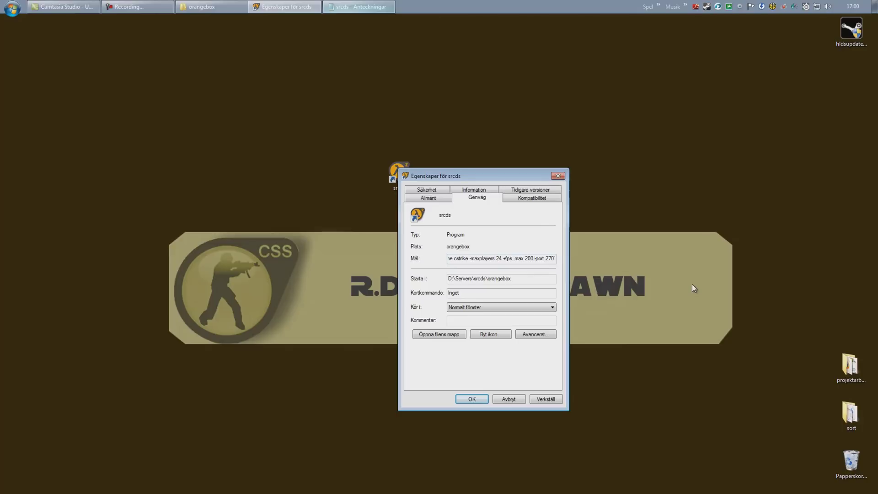
pyautogui.hotkey('shift', 'Right')
pyautogui.hotkey('shift', 'Right')
pyautogui.hotkey('shift', 'Right')
pyautogui.hotkey('shift', 'Right')
pyautogui.hotkey('shift', 'Right')
pyautogui.hotkey('shift', 'Right')
pyautogui.hotkey('shift', 'Right')
pyautogui.hotkey('shift', 'Right')
pyautogui.hotkey('shift', 'Right')
pyautogui.hotkey('shift', 'Right')
pyautogui.hotkey('shift', 'Right')
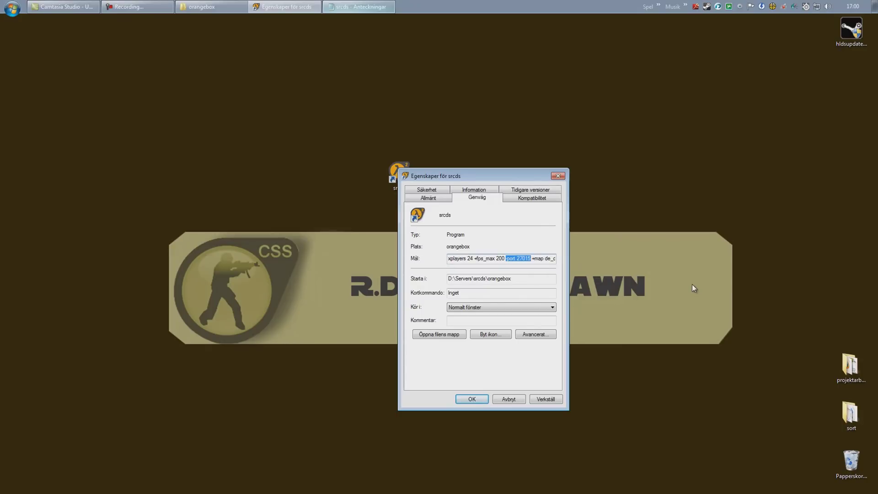
pyautogui.press('Right')
pyautogui.hotkey('shift', 'Left')
pyautogui.hotkey('shift', 'Left')
pyautogui.hotkey('shift', 'Left')
pyautogui.hotkey('shift', 'Left')
pyautogui.hotkey('shift', 'Left')
pyautogui.hotkey('shift', 'Left')
pyautogui.hotkey('shift', 'Left')
pyautogui.hotkey('shift', 'Left')
pyautogui.hotkey('shift', 'Left')
pyautogui.hotkey('shift', 'Left')
pyautogui.hotkey('shift', 'Left')
pyautogui.hotkey('shift', 'Right')
pyautogui.hotkey('shift', 'Right')
pyautogui.hotkey('shift', 'Right')
pyautogui.hotkey('shift', 'Right')
pyautogui.hotkey('shift', 'Right')
pyautogui.hotkey('shift', 'Right')
pyautogui.hotkey('shift', 'Right')
pyautogui.hotkey('shift', 'Right')
pyautogui.hotkey('shift', 'Right')
pyautogui.hotkey('shift', 'Right')
pyautogui.hotkey('shift', 'Right')
# Change the +map value from de_dust2 to de_nuke.
pyautogui.hotkey('shift', 'Right')
pyautogui.hotkey('shift', 'Right')
pyautogui.hotkey('shift', 'Right')
pyautogui.hotkey('shift', 'Right')
pyautogui.hotkey('shift', 'Right')
pyautogui.hotkey('shift', 'Right')
pyautogui.hotkey('shift', 'Right')
pyautogui.hotkey('shift', 'Right')
pyautogui.hotkey('shift', 'Right')
pyautogui.hotkey('shift', 'Right')
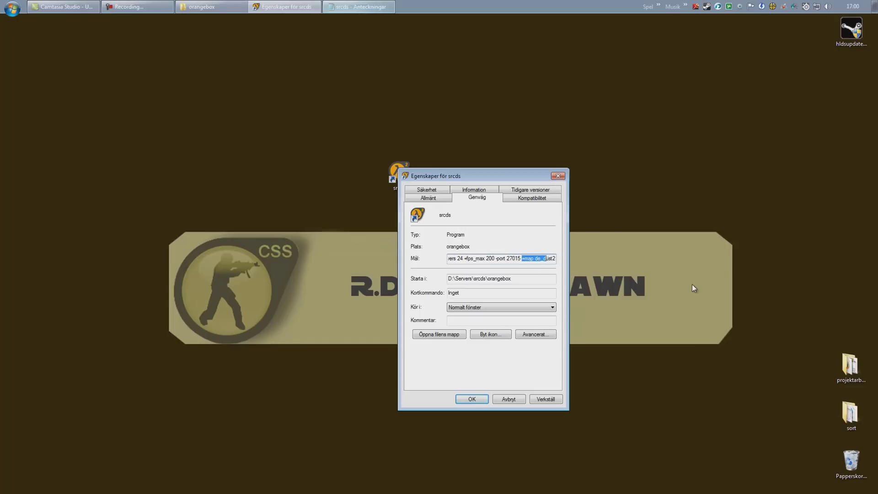
pyautogui.press('End')
pyautogui.press('Left')
pyautogui.press('Left')
pyautogui.press('Left')
pyautogui.press('Left')
pyautogui.hotkey('shift', 'Right')
pyautogui.hotkey('shift', 'Right')
pyautogui.hotkey('shift', 'Right')
pyautogui.hotkey('shift', 'Right')
pyautogui.hotkey('shift', 'Right')
pyautogui.hotkey('shift', 'Right')
pyautogui.write('de')
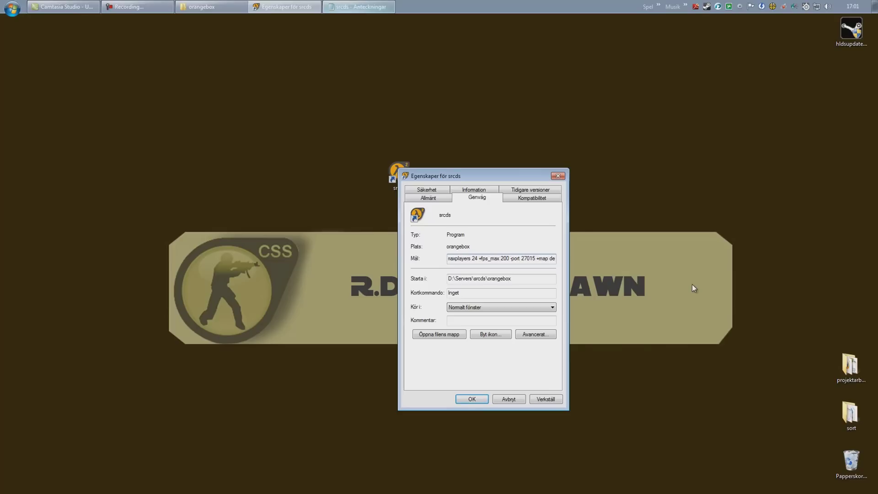
pyautogui.write('_nuke')
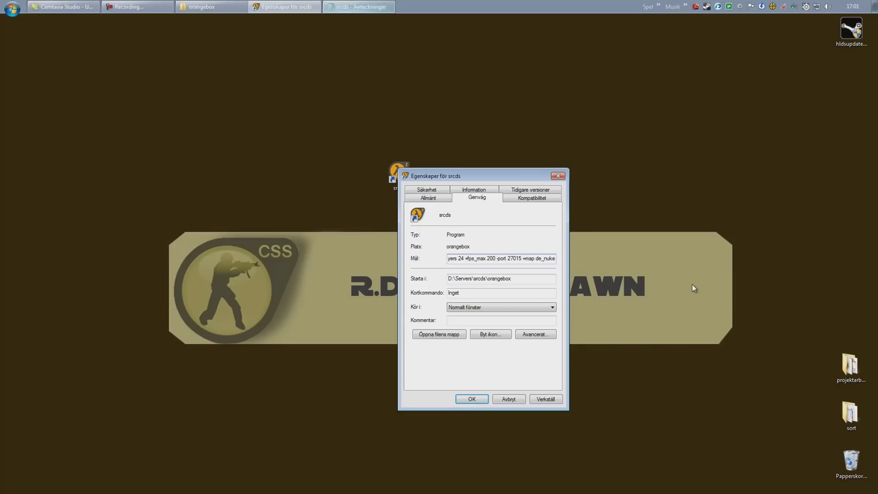
# Save the srcds shortcut target, launch the dedicated server, and enlarge the [R.D.E] Server console window.
pyautogui.click(473, 398)
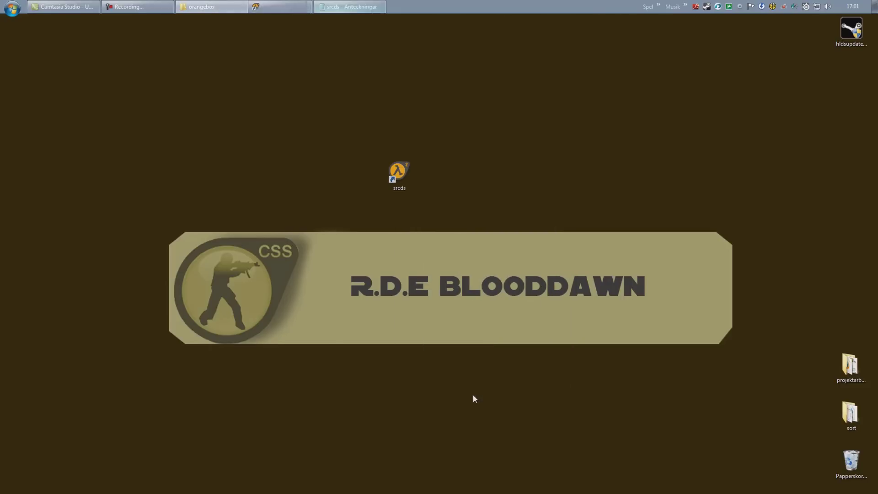
pyautogui.doubleClick(392, 179)
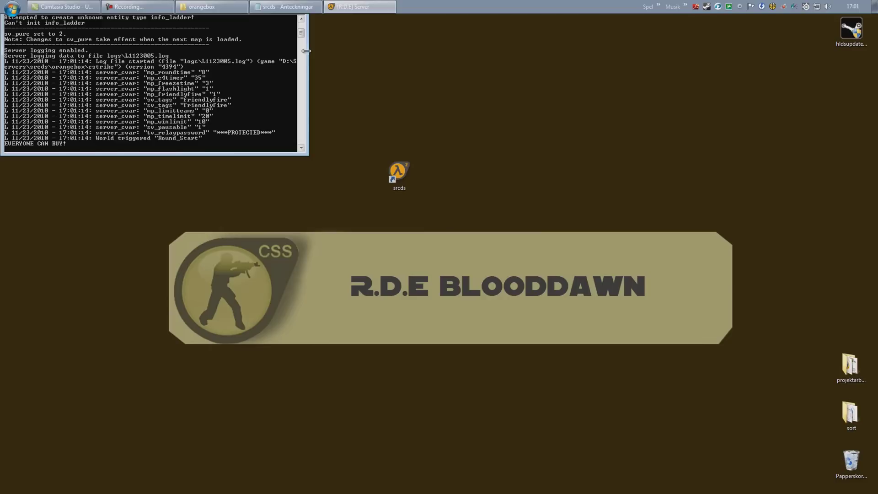
pyautogui.moveTo(225, 28); pyautogui.dragTo(288, 122)
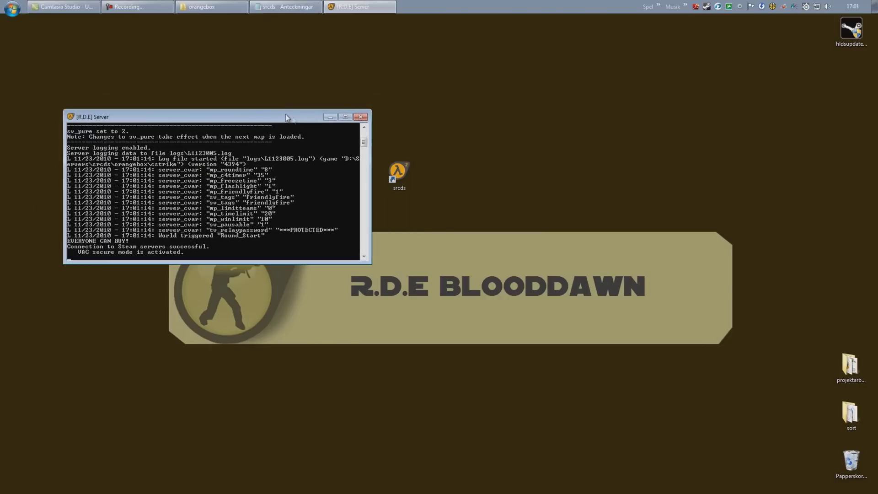
pyautogui.moveTo(365, 146); pyautogui.dragTo(365, 145)
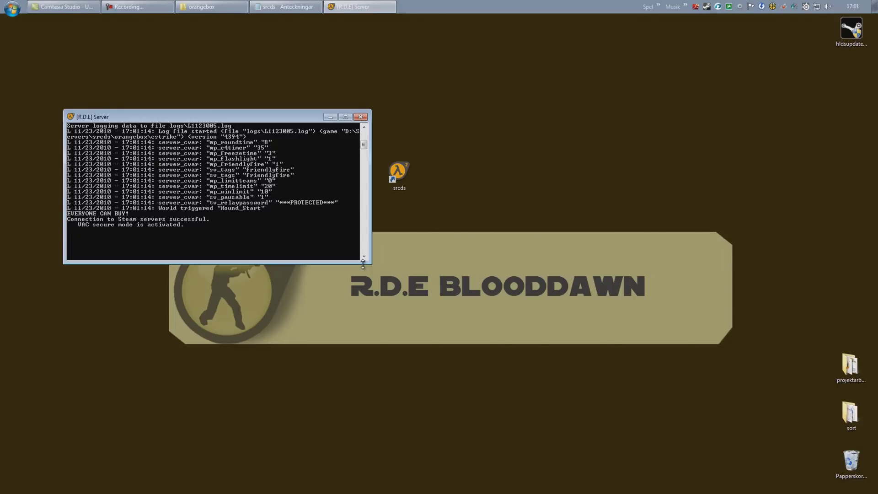
pyautogui.moveTo(368, 264); pyautogui.dragTo(369, 353)
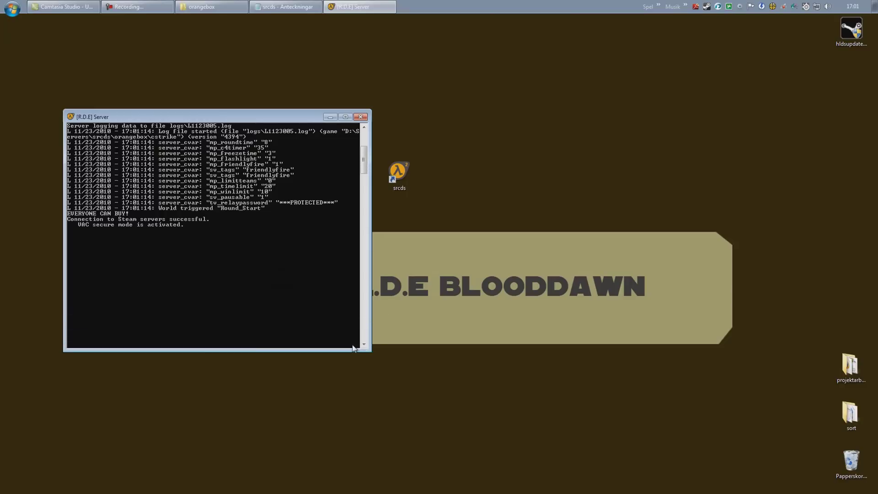